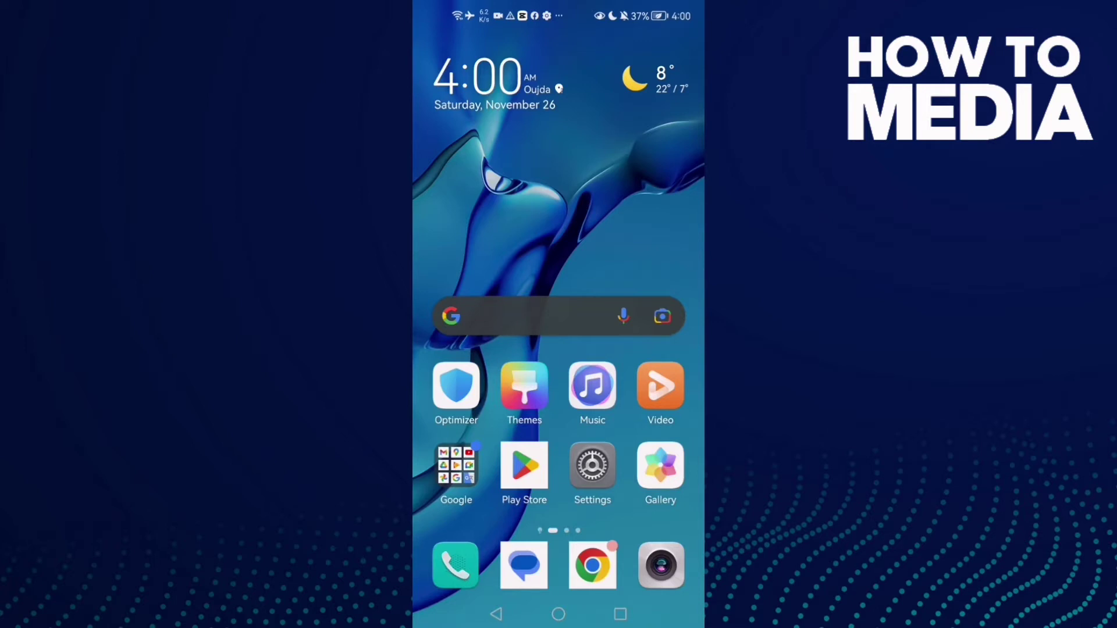
Turn off Power Saving mode in the Battery settings.
click(593, 467)
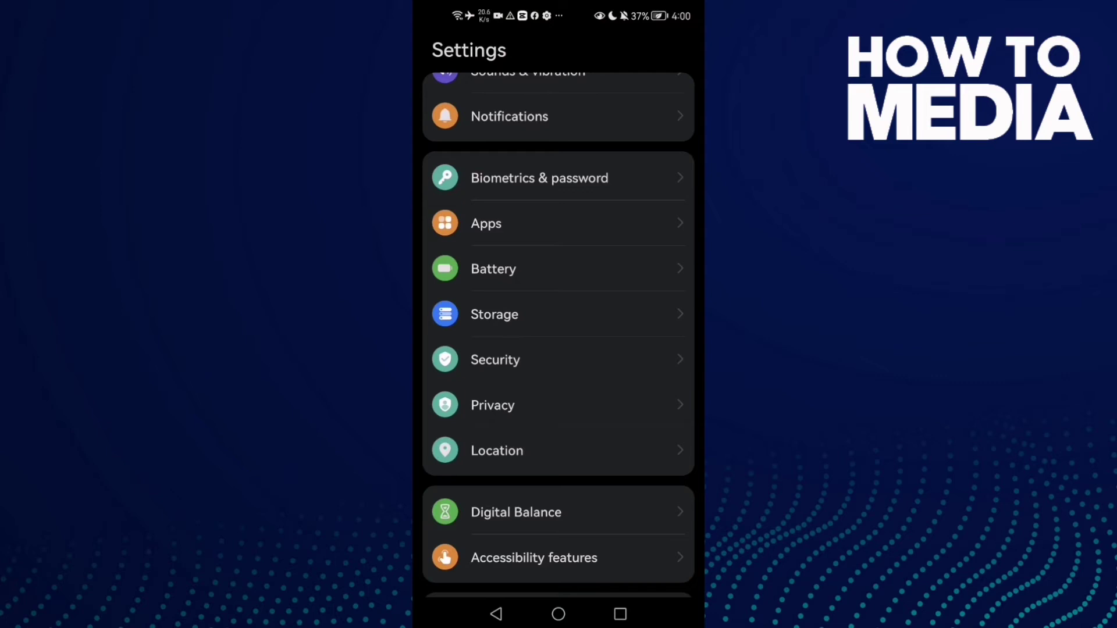
click(524, 269)
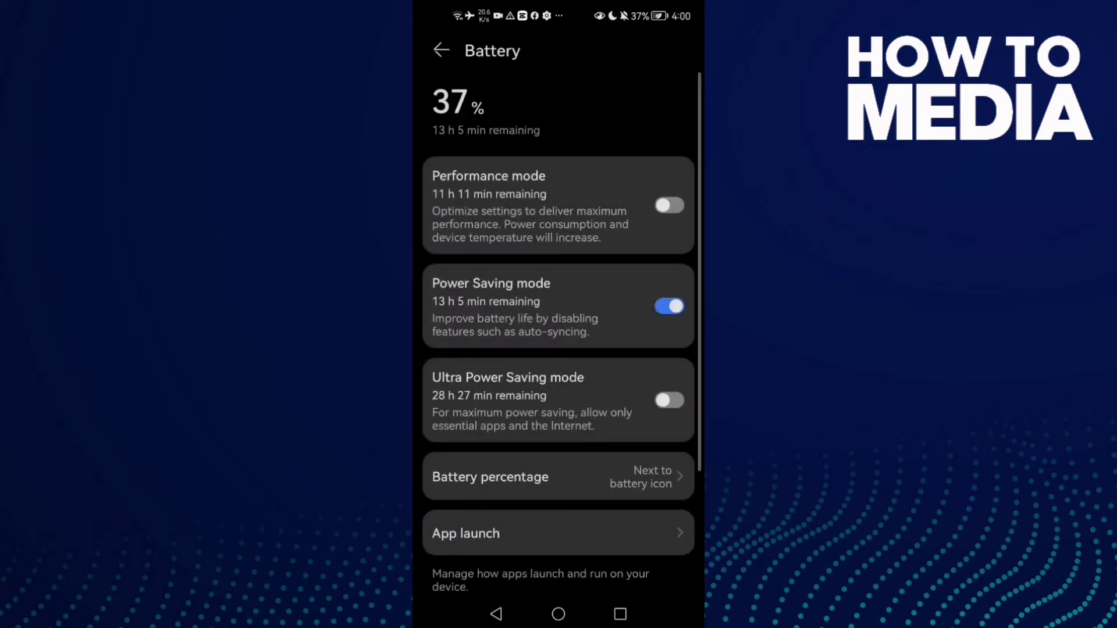
drag(585, 300, 686, 295)
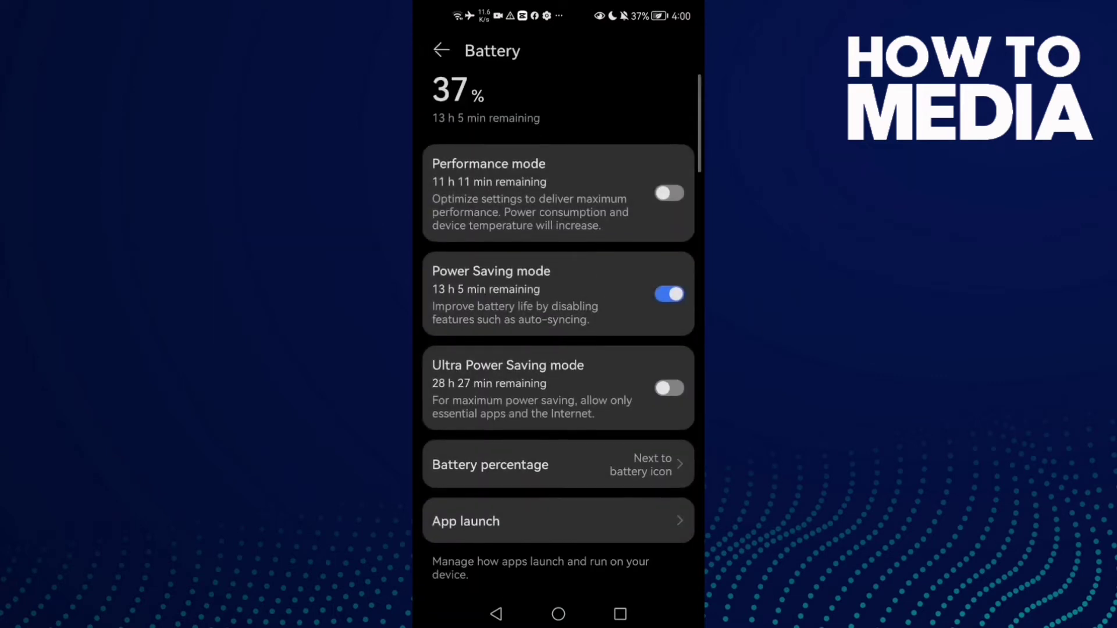
click(671, 293)
click(496, 613)
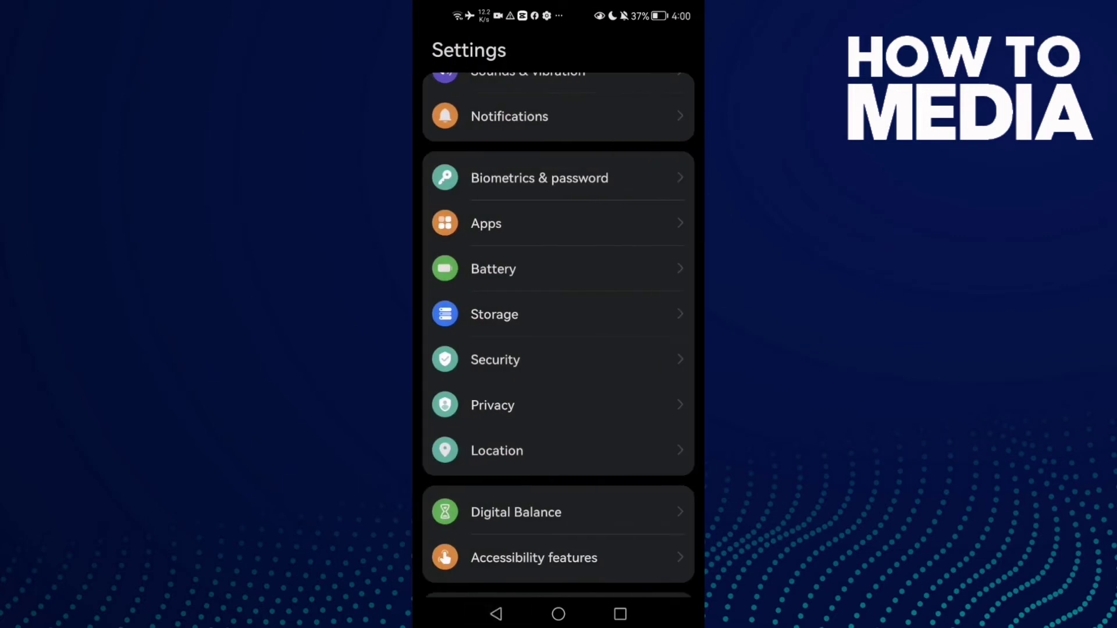
Open the full installed apps list and start a fresh search for Instagram.
click(493, 229)
click(528, 105)
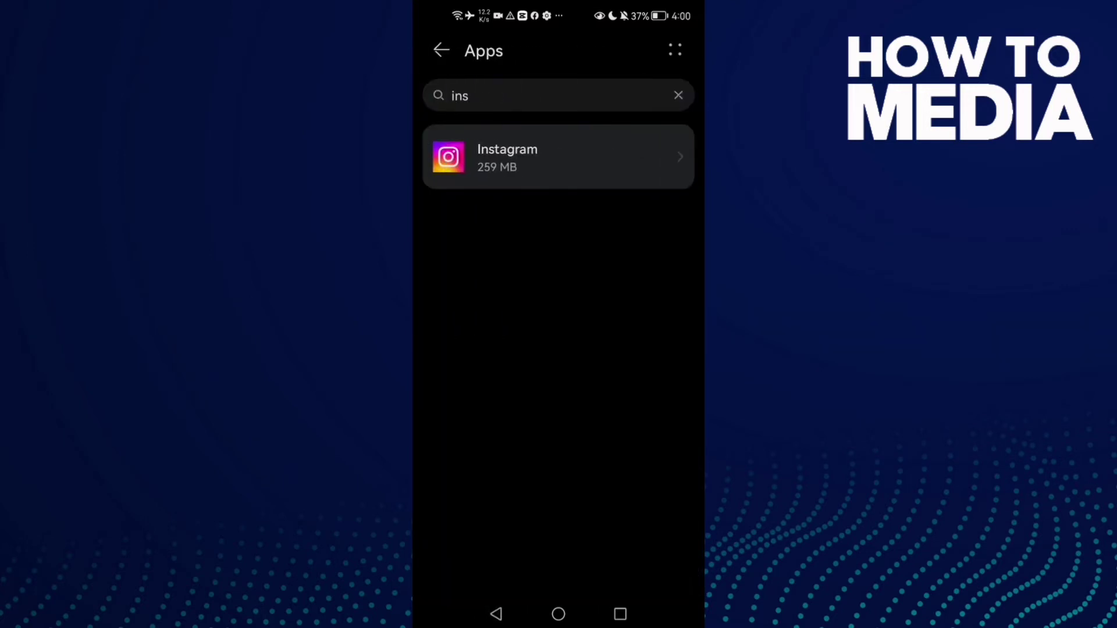
click(466, 103)
key(BackSpace)
key(BackSpace)
key(BackSpace)
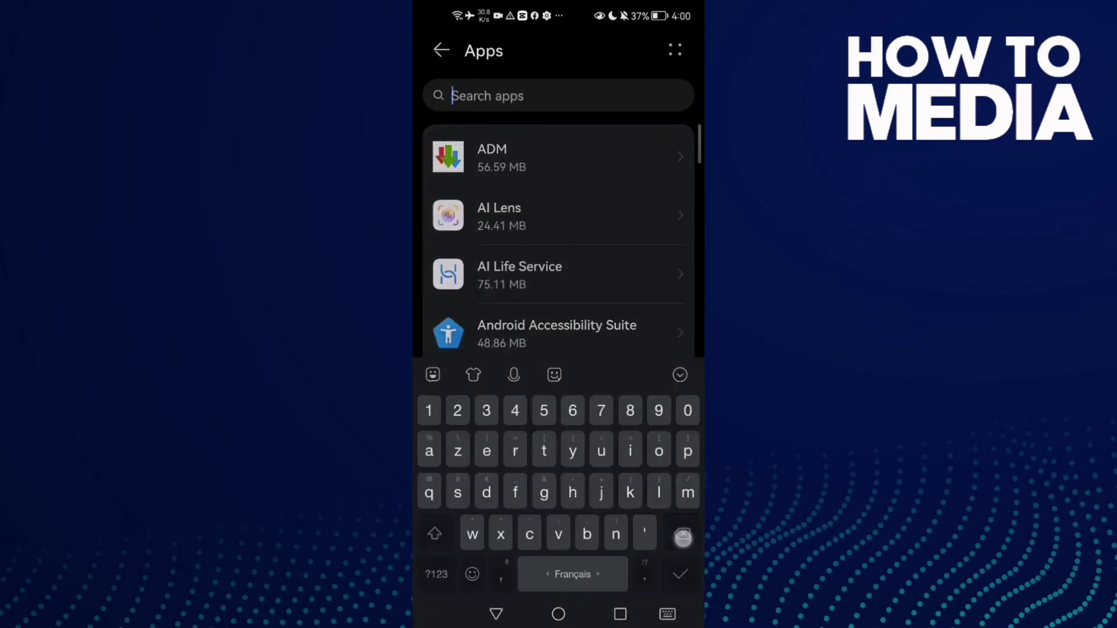
text(insta)
Open Instagram's app info and force-stop the app, confirming the prompt.
click(554, 157)
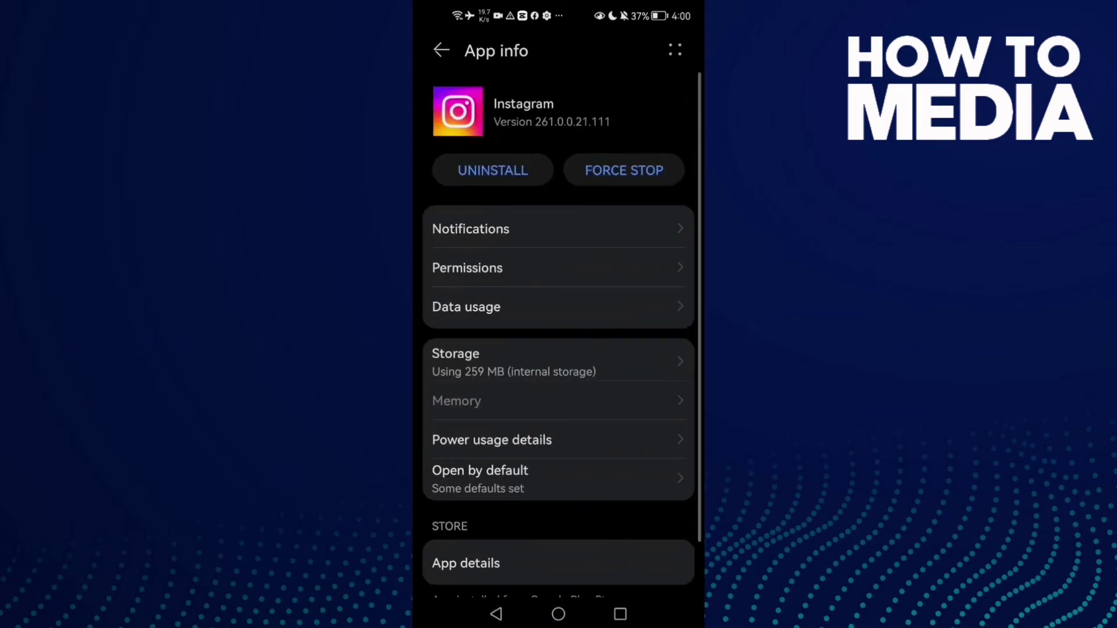
click(624, 170)
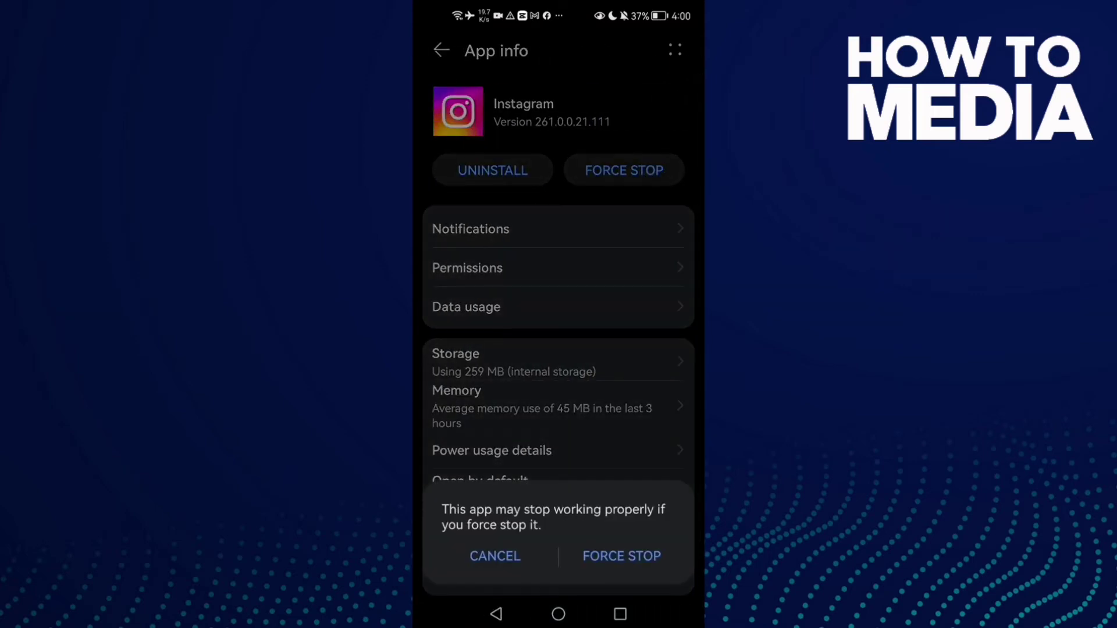
click(622, 556)
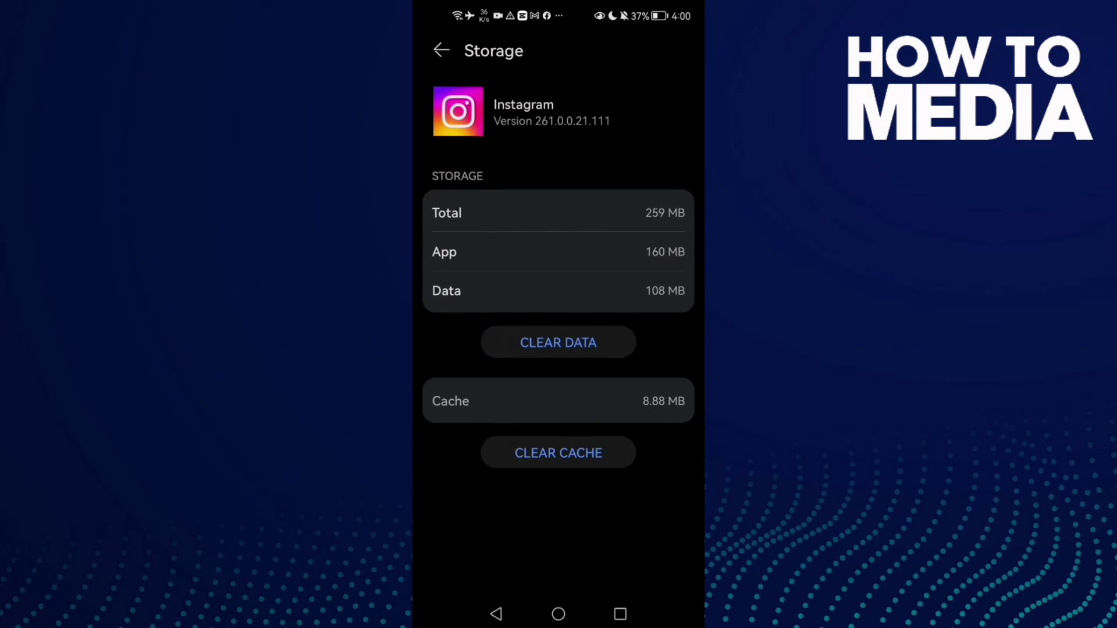
Clear Instagram's cached files, then return to the home screen.
click(559, 453)
click(495, 613)
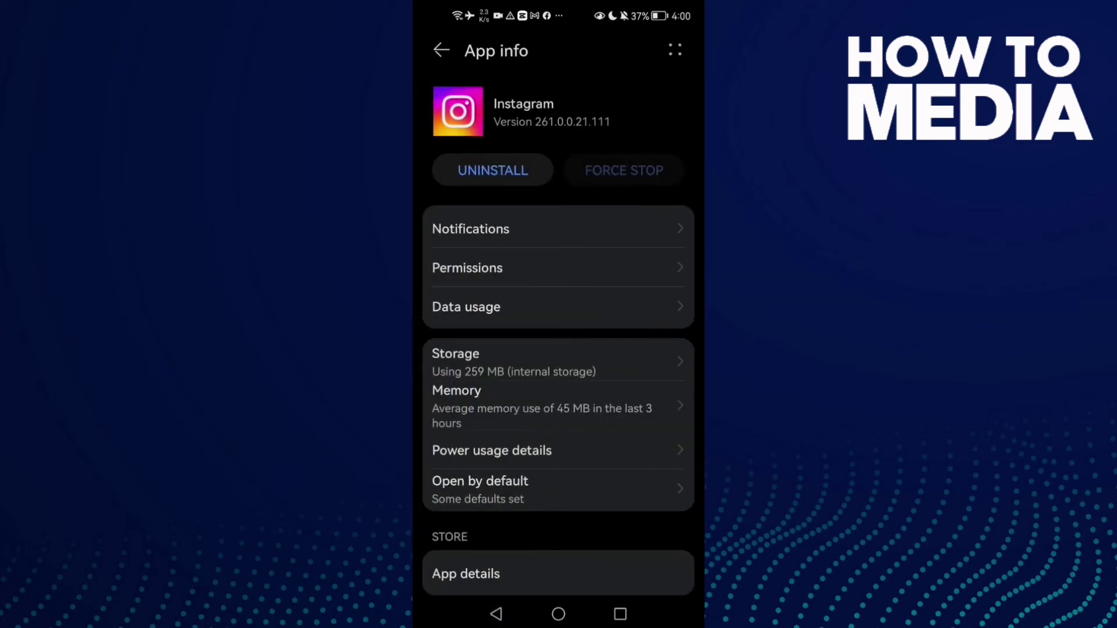
click(558, 613)
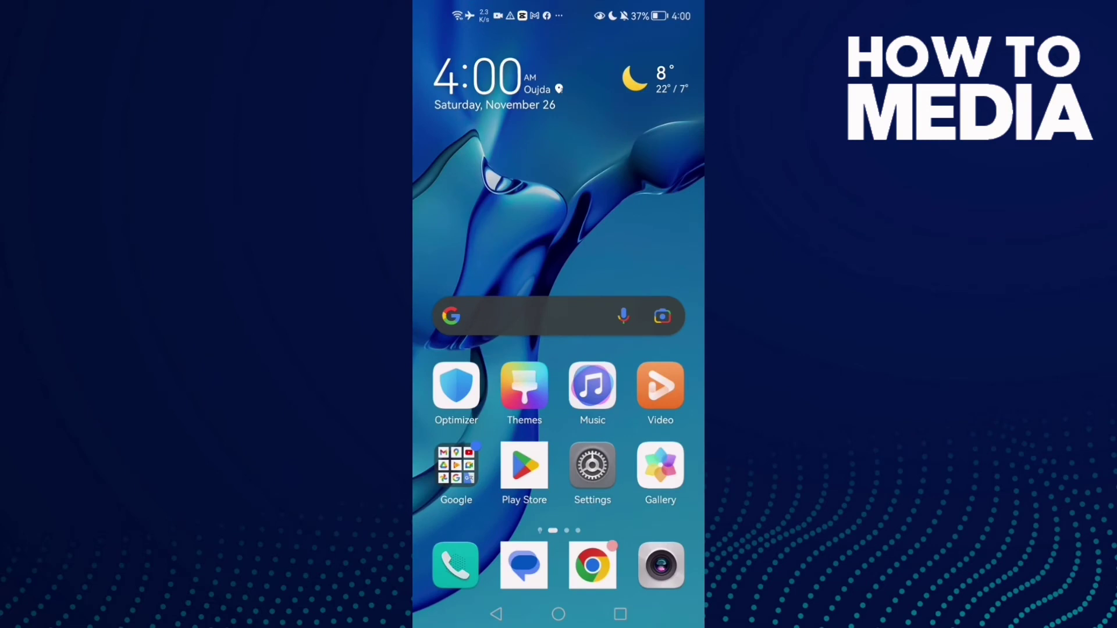
click(524, 465)
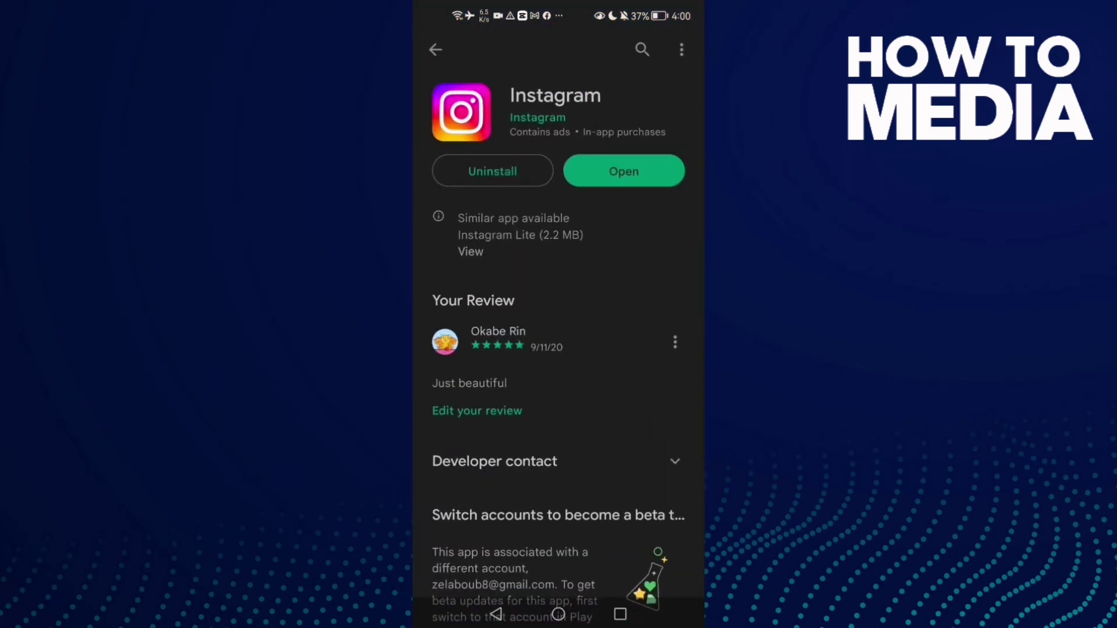
drag(596, 151, 678, 236)
drag(524, 187, 511, 199)
drag(506, 175, 611, 206)
click(558, 613)
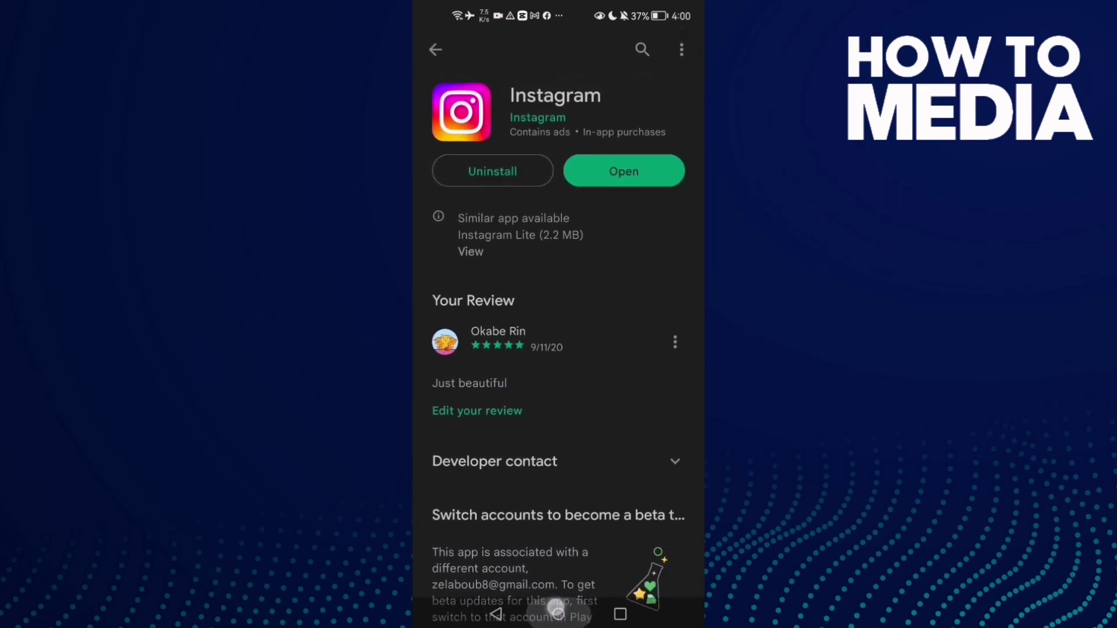